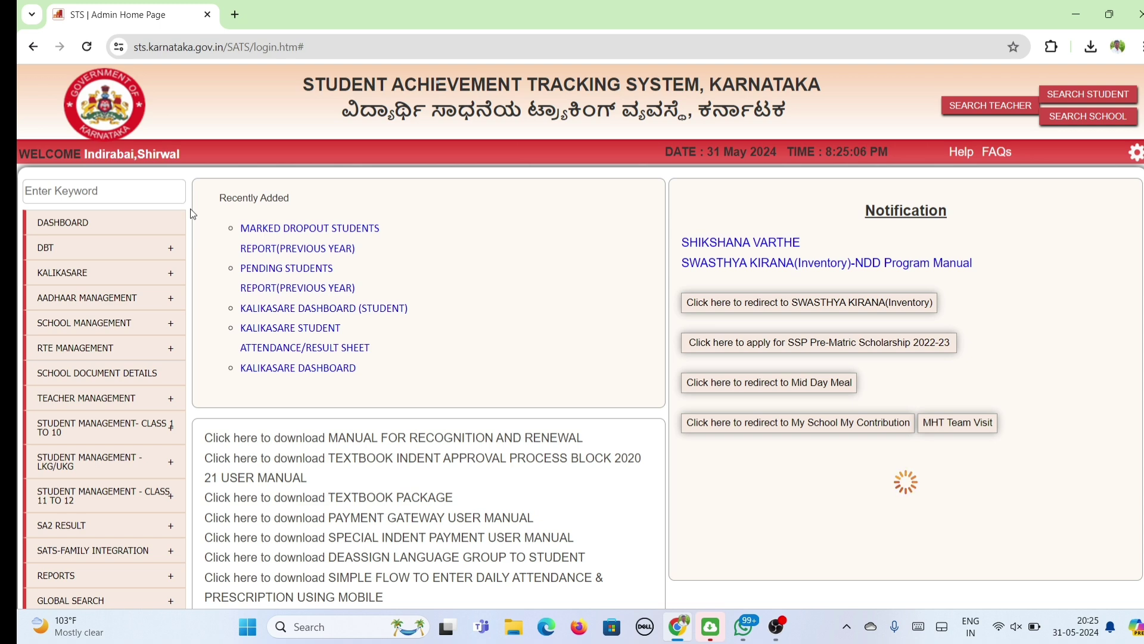
Open the Detain Student page from the promotion details of student management for classes 1 to 10.
{"action": "mouse_move", "coordinate": [70, 247]}
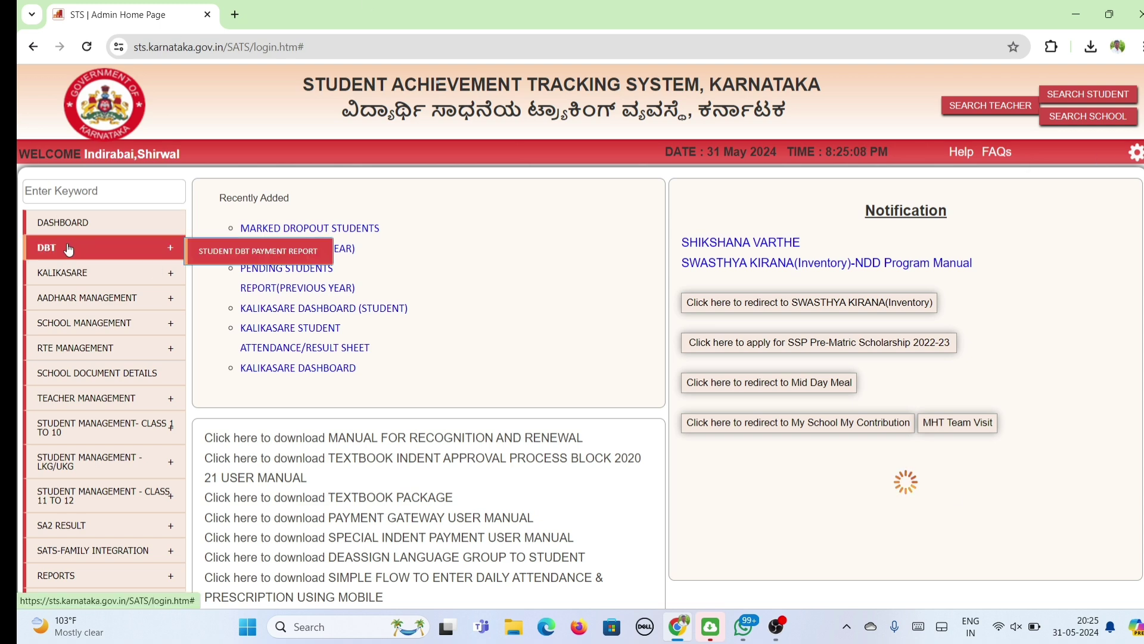
{"action": "scroll", "coordinate": [111, 381], "scroll_direction": "down", "scroll_amount": 4}
{"action": "mouse_move", "coordinate": [110, 374]}
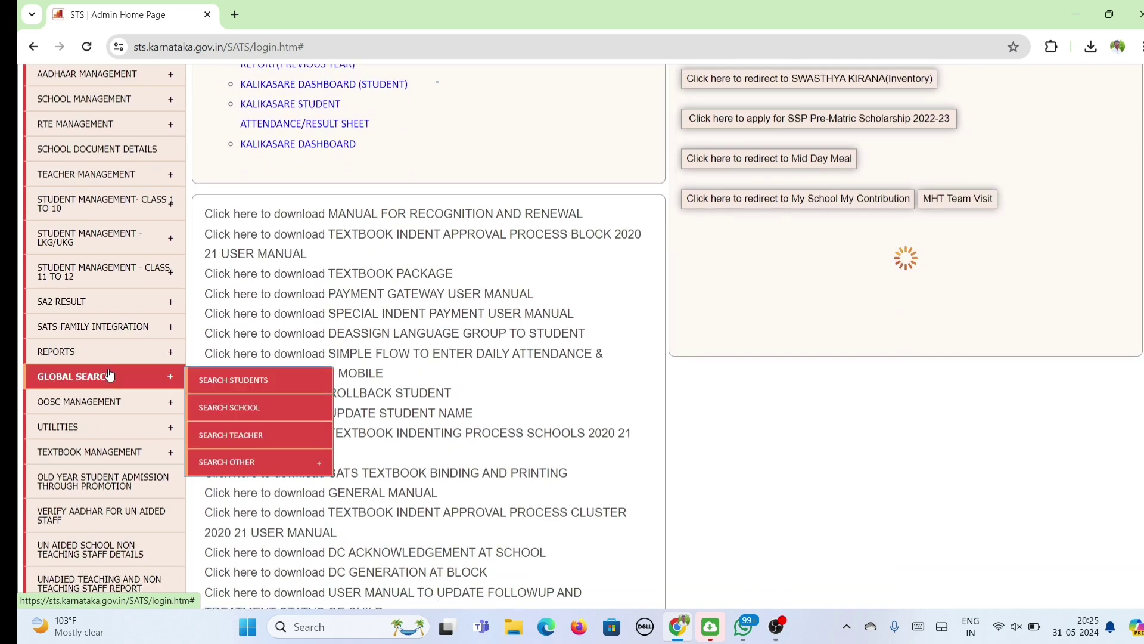
{"action": "scroll", "coordinate": [111, 329], "scroll_direction": "up", "scroll_amount": 1}
{"action": "mouse_move", "coordinate": [109, 331]}
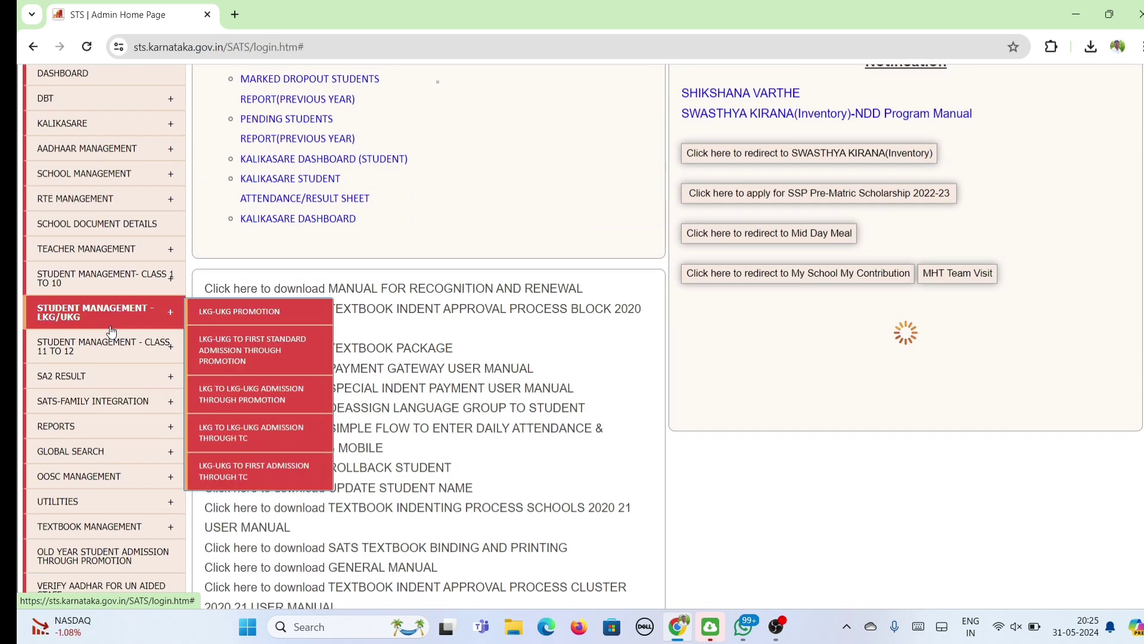
{"action": "mouse_move", "coordinate": [115, 293]}
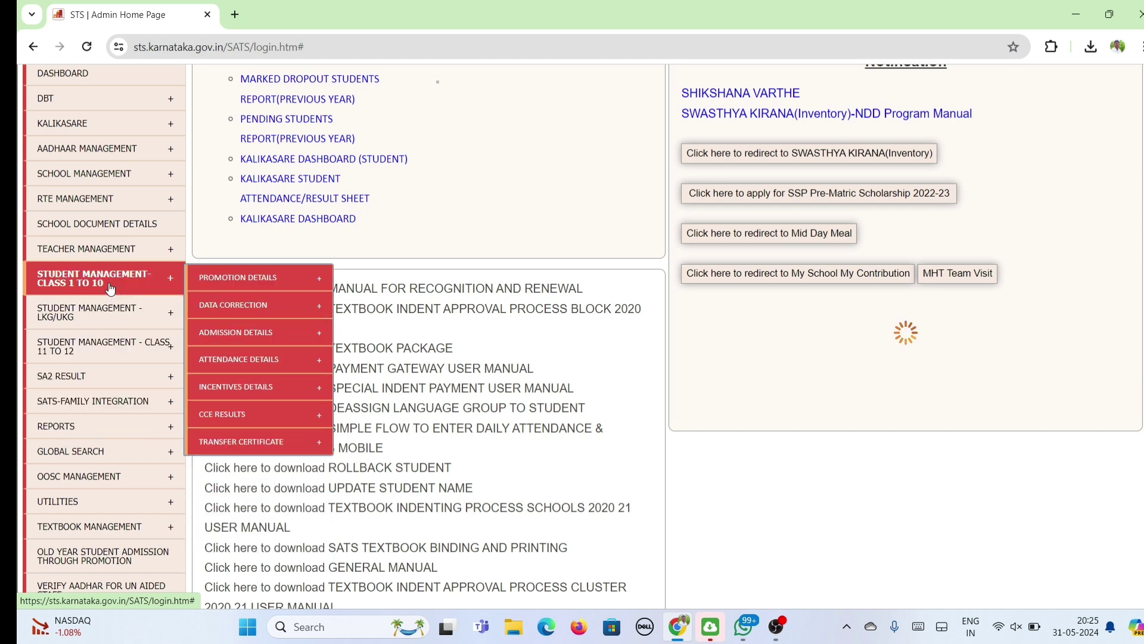
{"action": "mouse_move", "coordinate": [202, 279]}
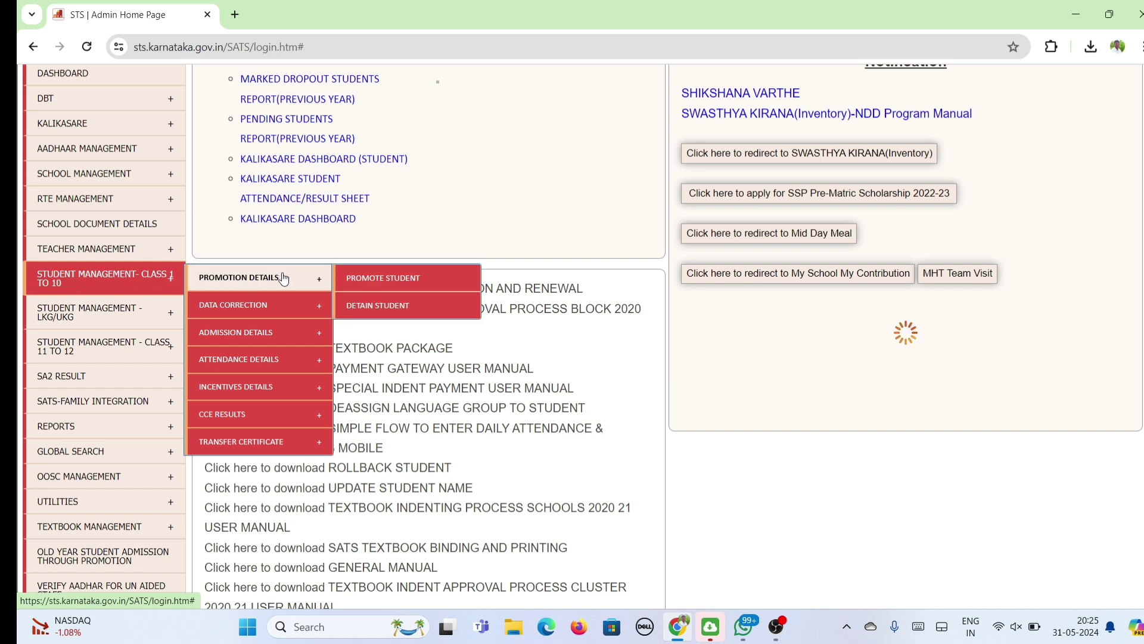
{"action": "left_click", "coordinate": [397, 308]}
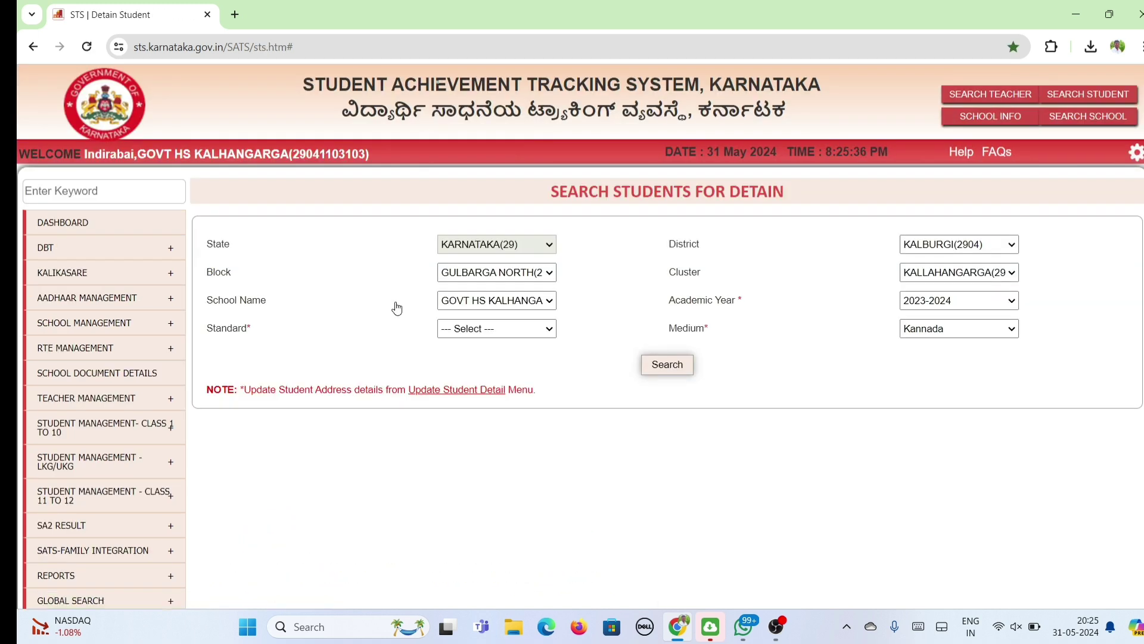
Search for the standard 9 students eligible for detention and view the resulting student list.
{"action": "left_click", "coordinate": [469, 330]}
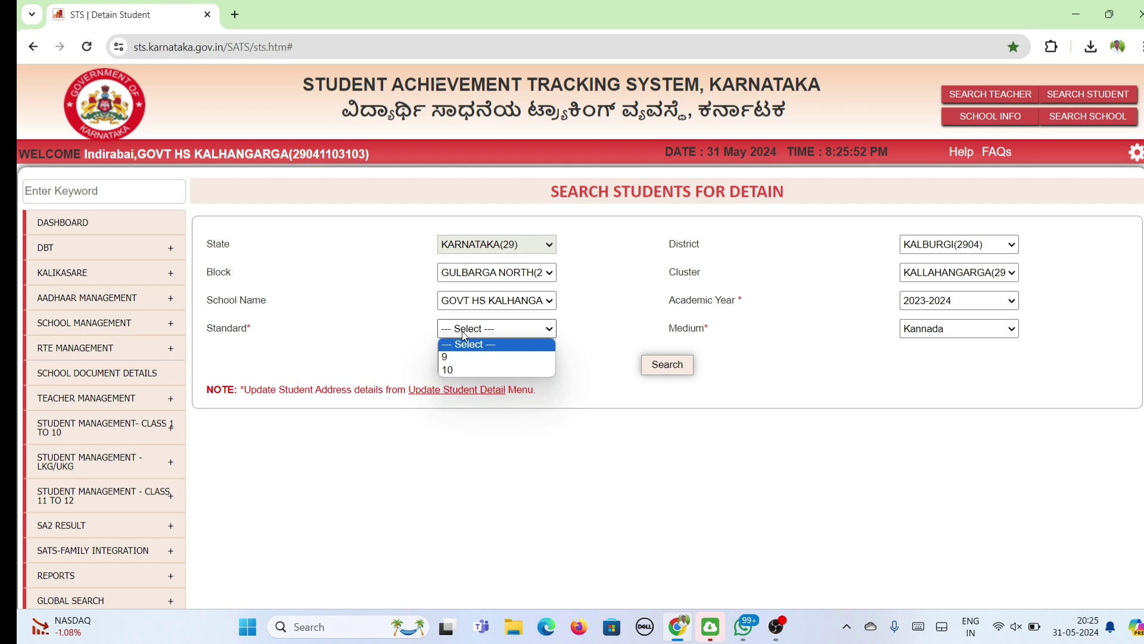
{"action": "left_click", "coordinate": [462, 367]}
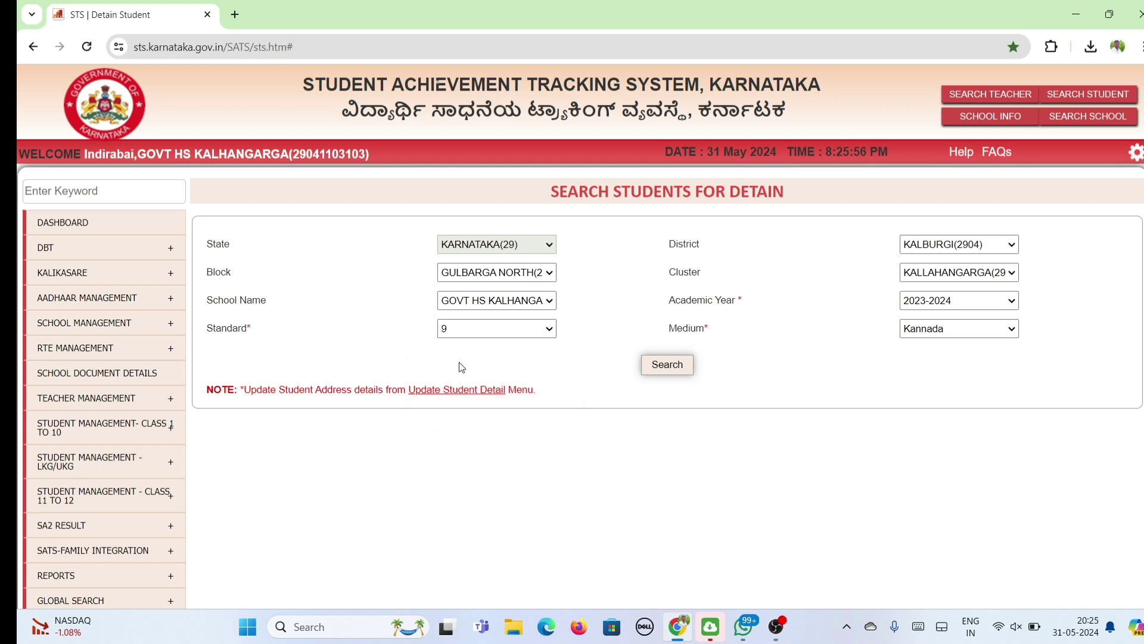
{"action": "left_click", "coordinate": [670, 365]}
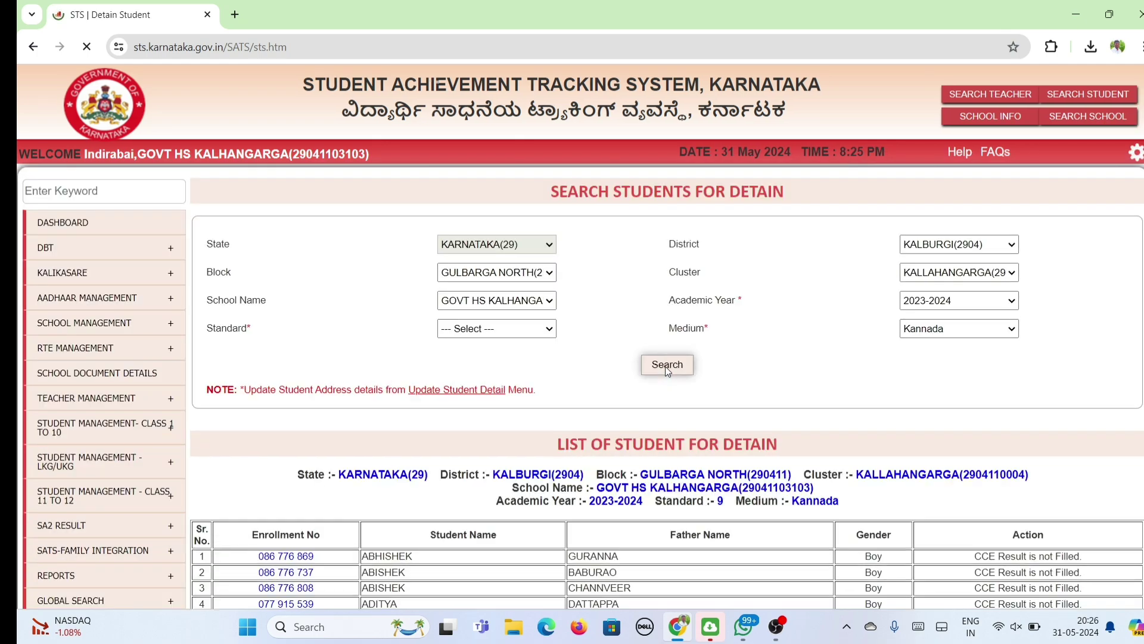
{"action": "scroll", "coordinate": [667, 368], "scroll_direction": "down", "scroll_amount": 4}
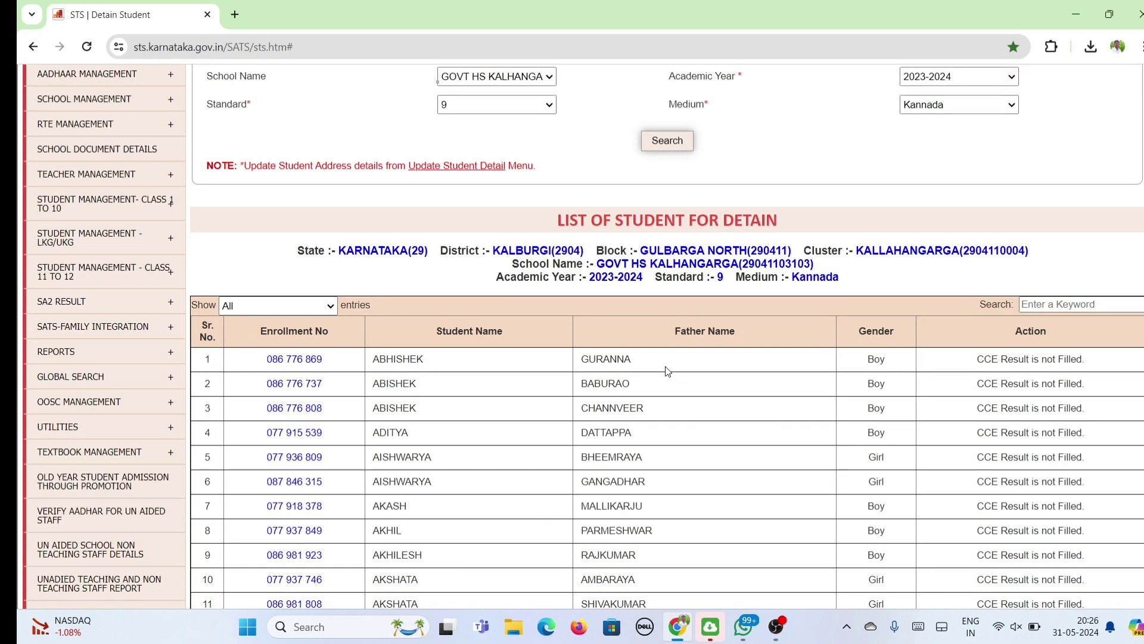
Open the Promote Student page for classes 1 to 10 and search for students with present standard 8.
{"action": "scroll", "coordinate": [666, 370], "scroll_direction": "up", "scroll_amount": 4}
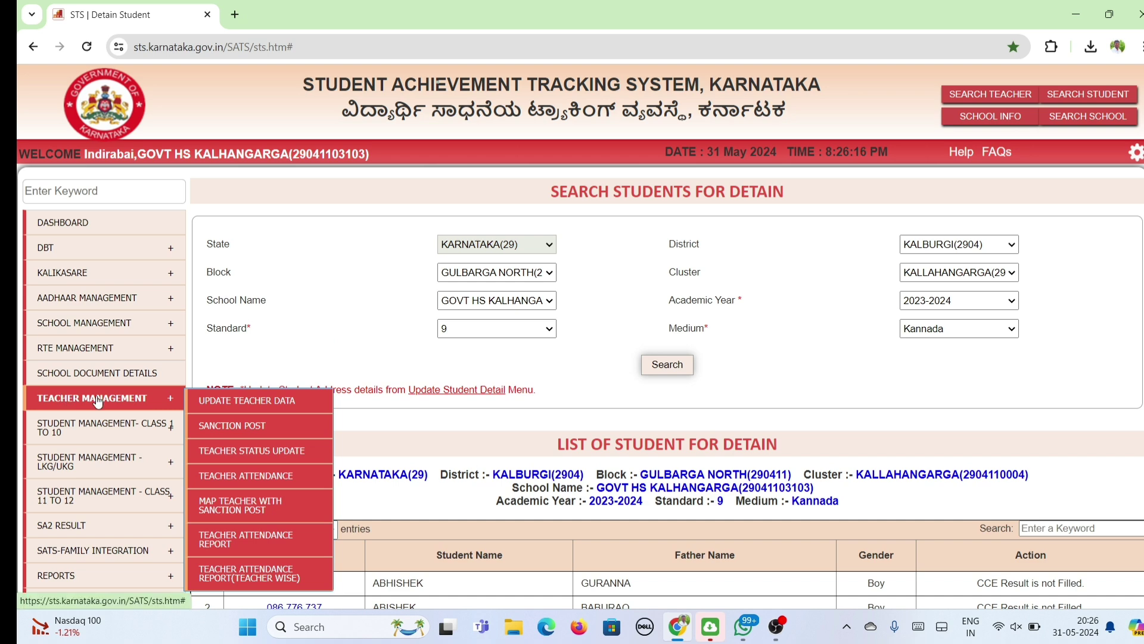
{"action": "mouse_move", "coordinate": [111, 417]}
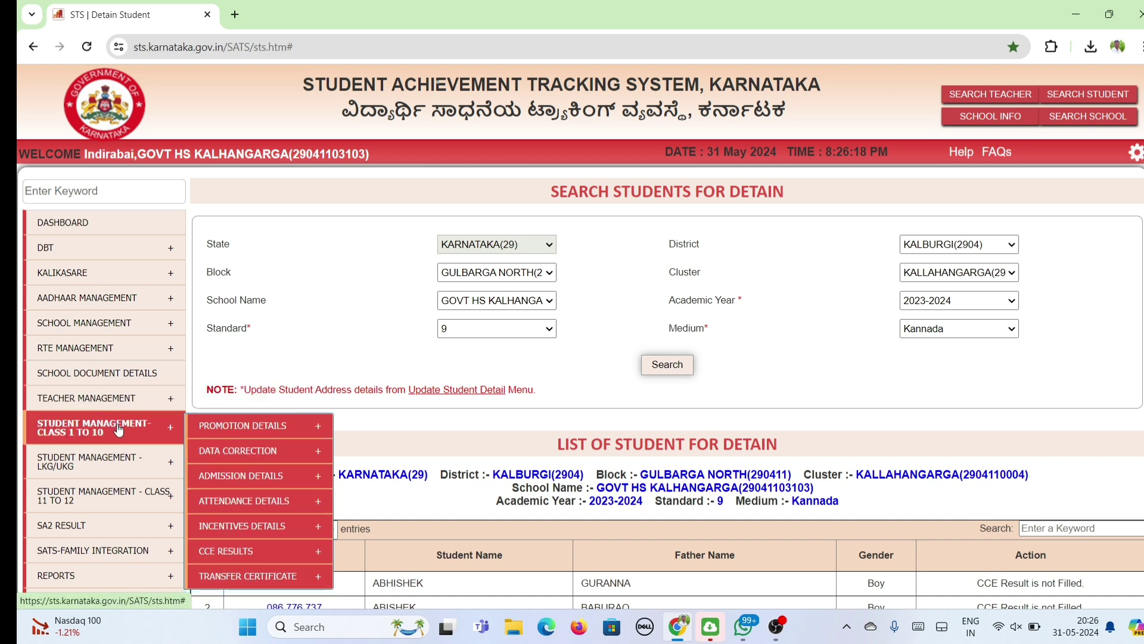
{"action": "mouse_move", "coordinate": [250, 428]}
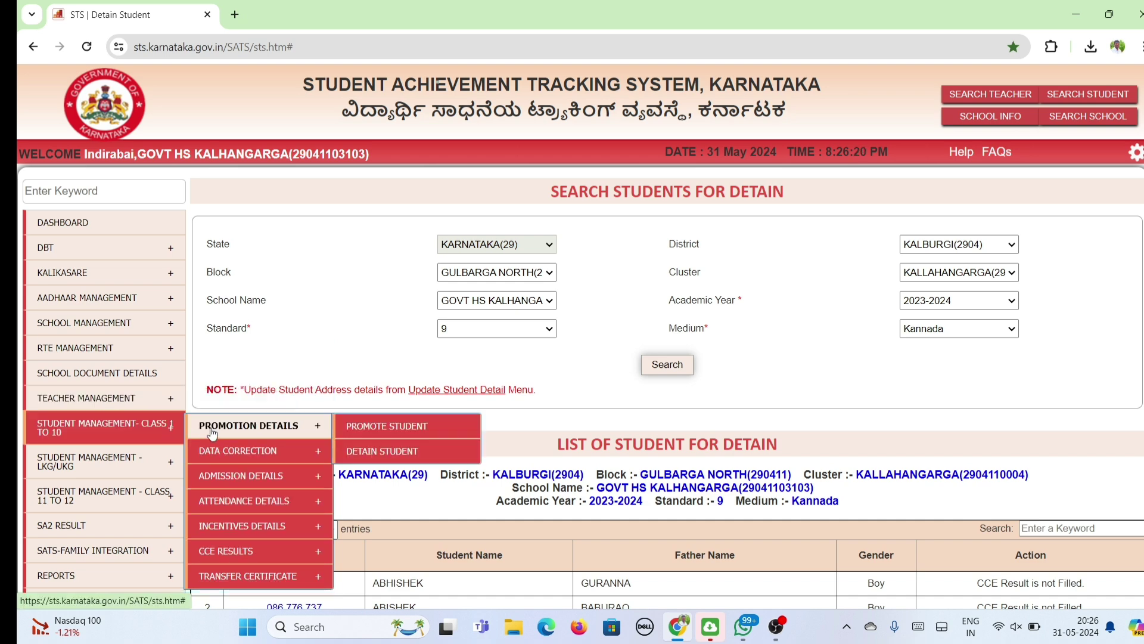
{"action": "left_click", "coordinate": [389, 426]}
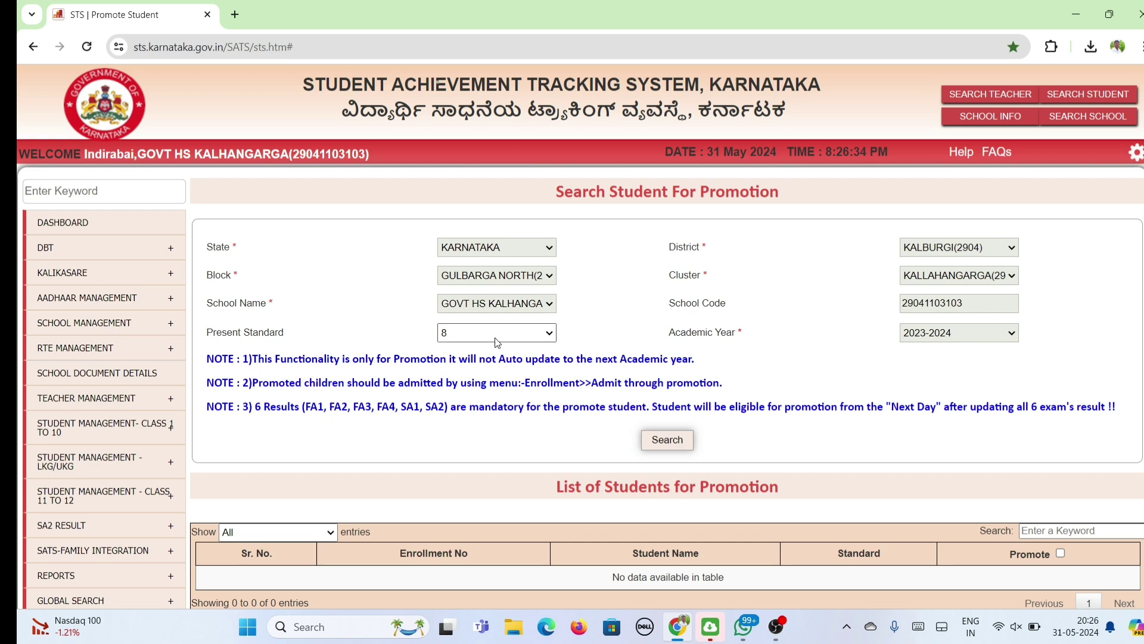
{"action": "left_click", "coordinate": [650, 443]}
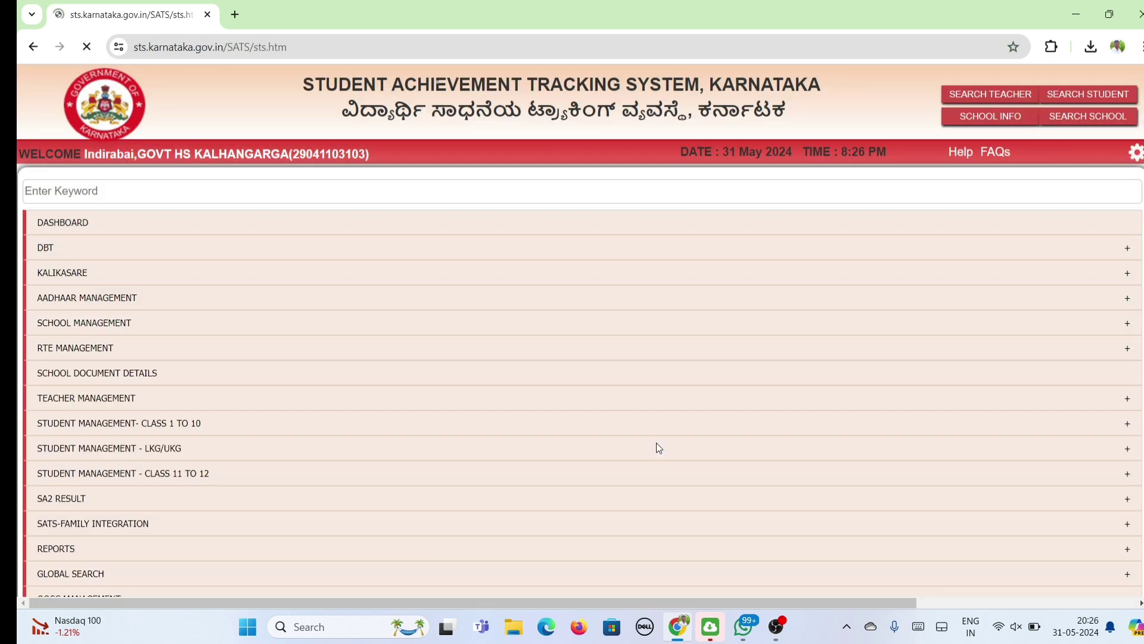
Mark only the first student in the standard 8 list for promotion, leaving all the others unmarked.
{"action": "scroll", "coordinate": [657, 441], "scroll_direction": "down", "scroll_amount": 5}
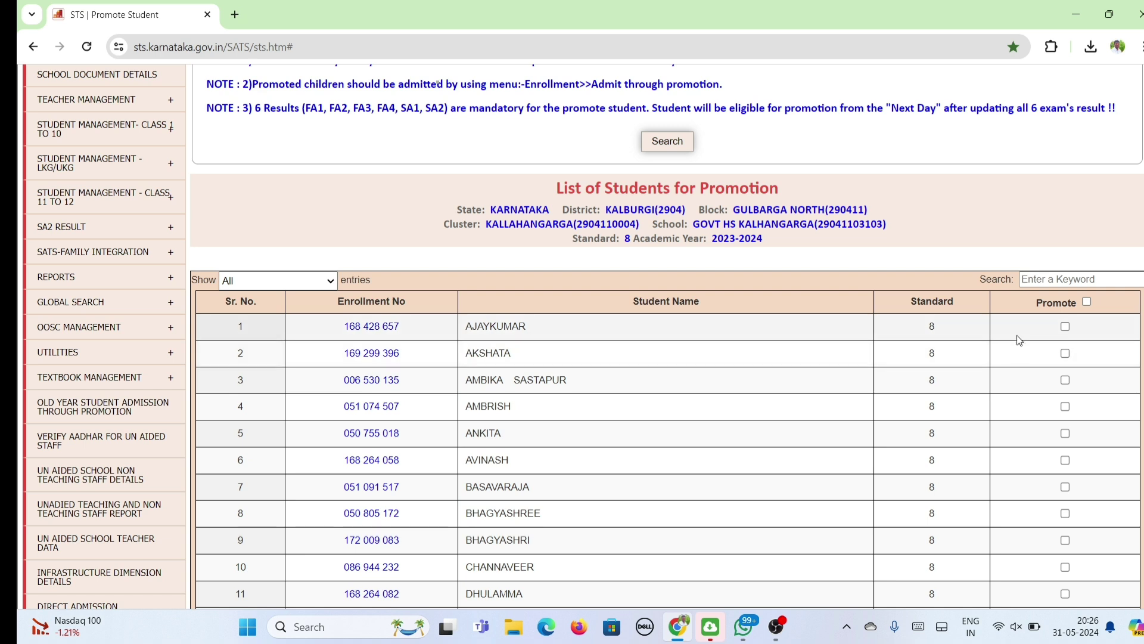
{"action": "left_click", "coordinate": [1065, 329]}
{"action": "left_click", "coordinate": [1087, 301]}
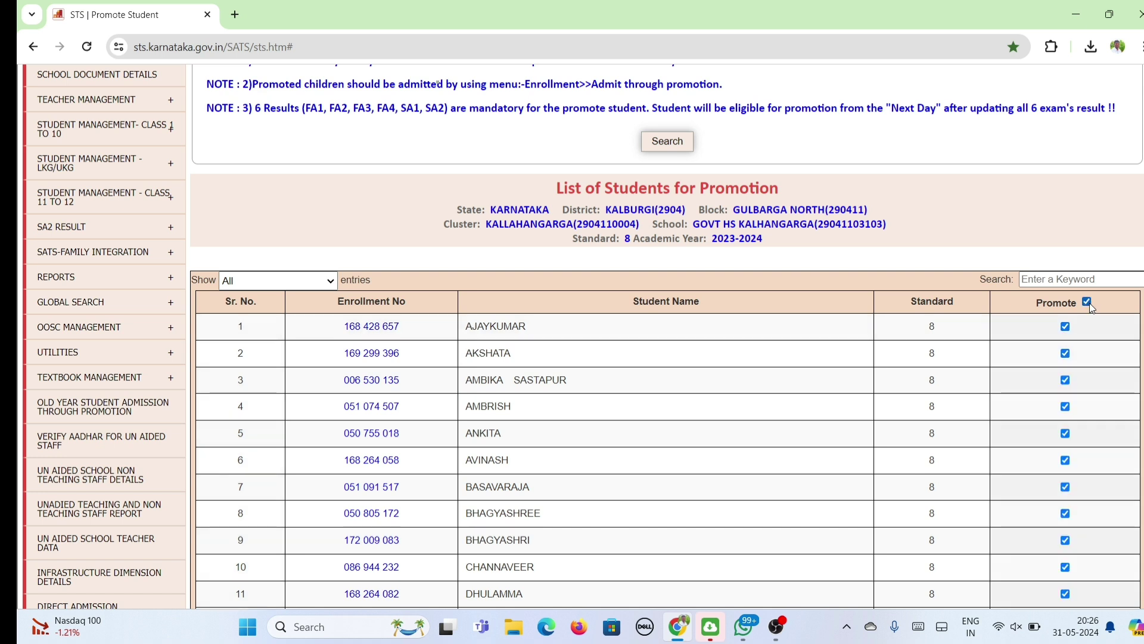
{"action": "left_click", "coordinate": [1066, 329]}
{"action": "left_click", "coordinate": [1088, 302]}
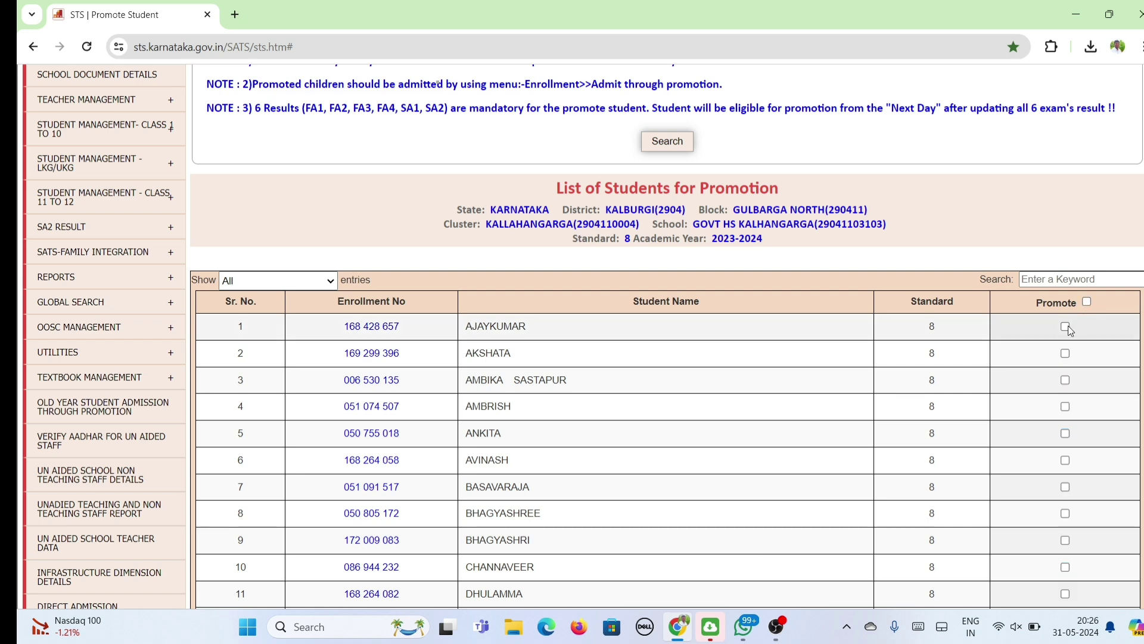
{"action": "left_click", "coordinate": [1066, 328]}
Submit the marked student's promotion and confirm the submission.
{"action": "scroll", "coordinate": [833, 411], "scroll_direction": "down", "scroll_amount": 20}
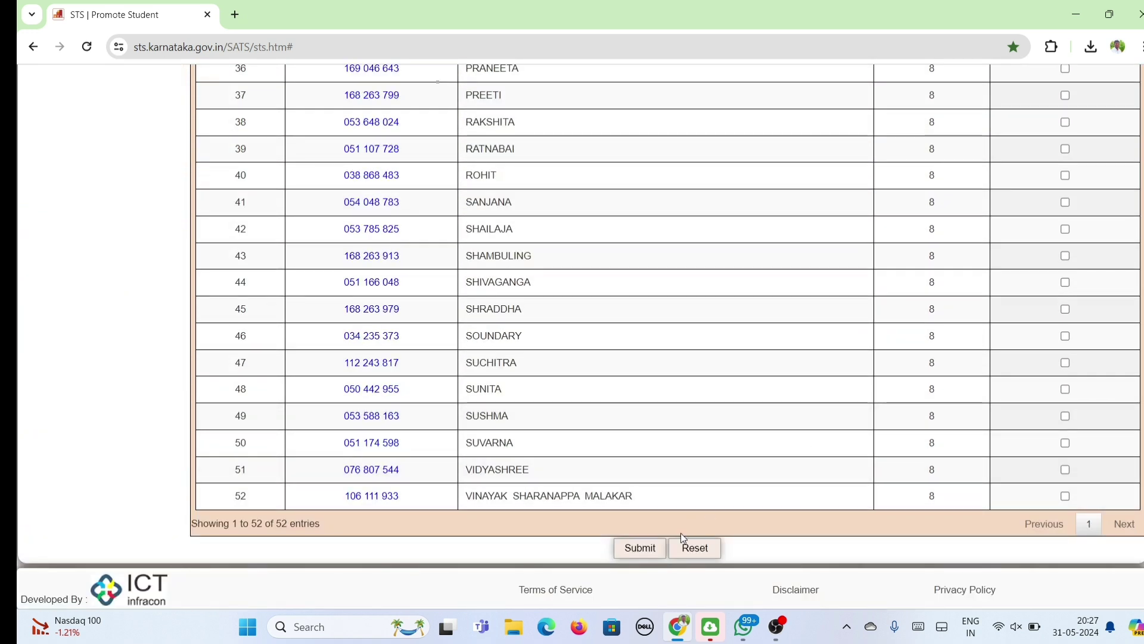
{"action": "left_click", "coordinate": [652, 548]}
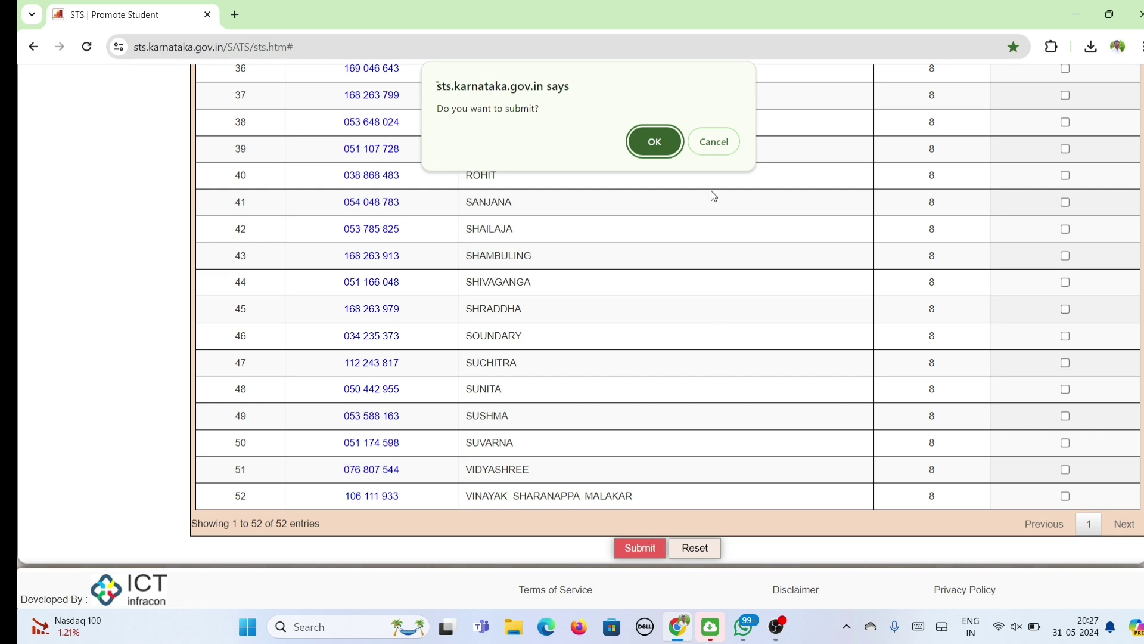
{"action": "left_click", "coordinate": [658, 141]}
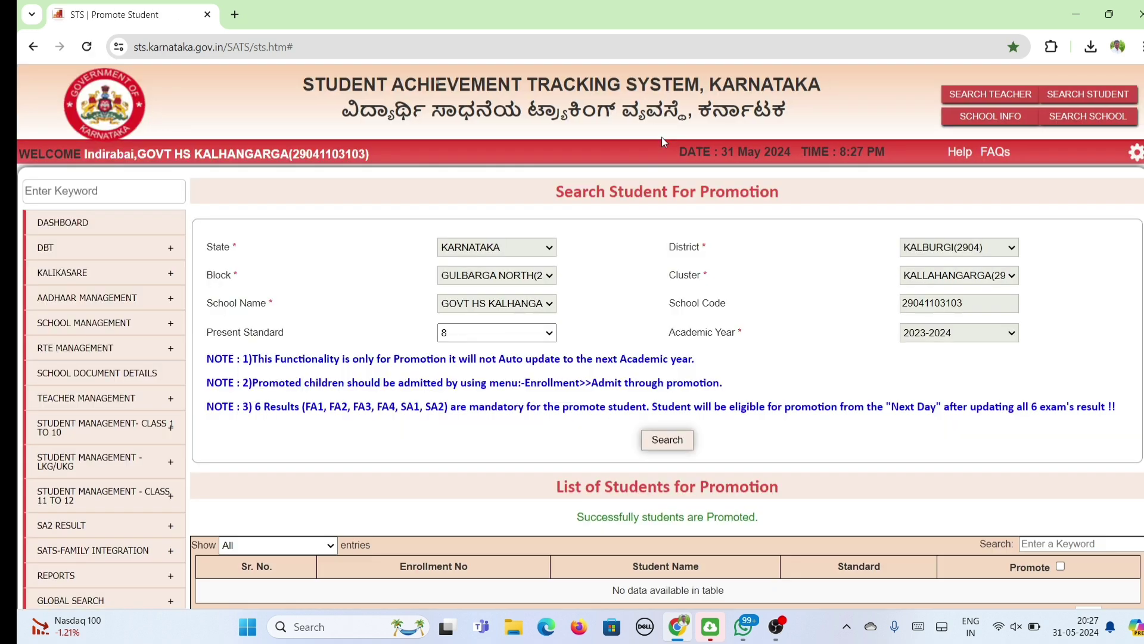
{"action": "scroll", "coordinate": [658, 263], "scroll_direction": "down", "scroll_amount": 2}
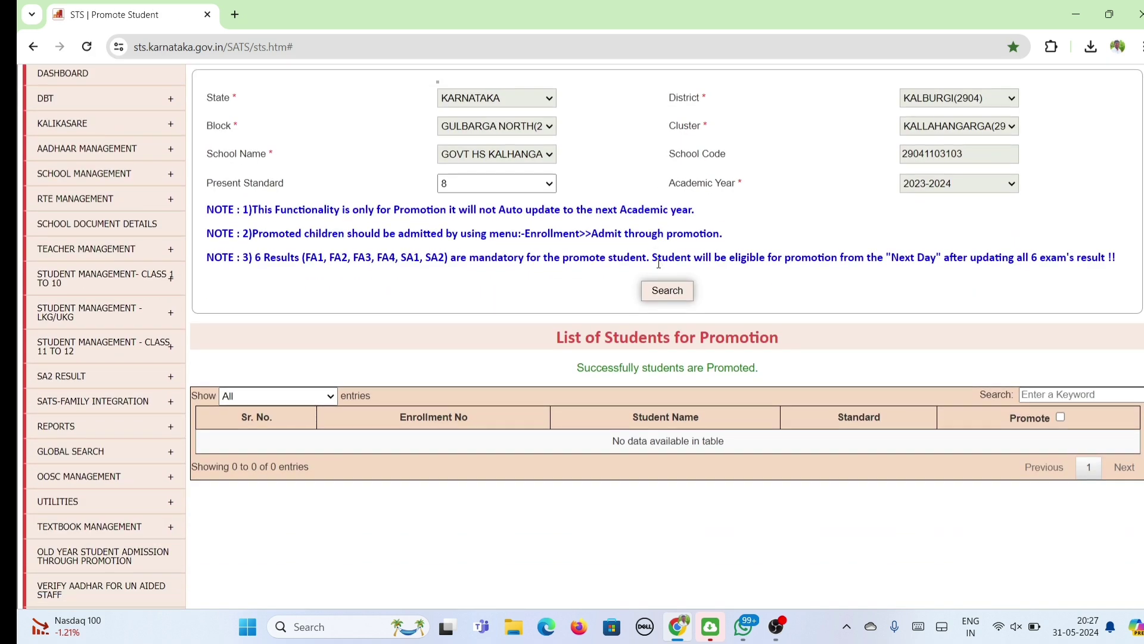
{"action": "scroll", "coordinate": [659, 263], "scroll_direction": "up", "scroll_amount": 3}
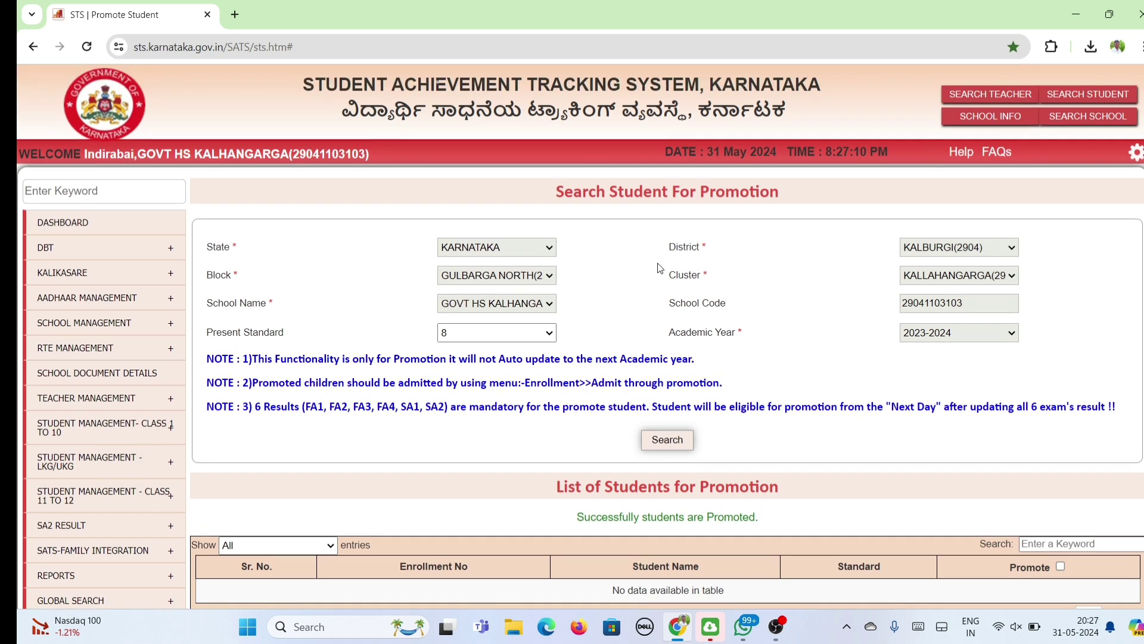
Open Admission Through Promotion for classes 1 to 10 and search for students with previous standard 8.
{"action": "scroll", "coordinate": [670, 302], "scroll_direction": "down", "scroll_amount": 1}
{"action": "mouse_move", "coordinate": [141, 375]}
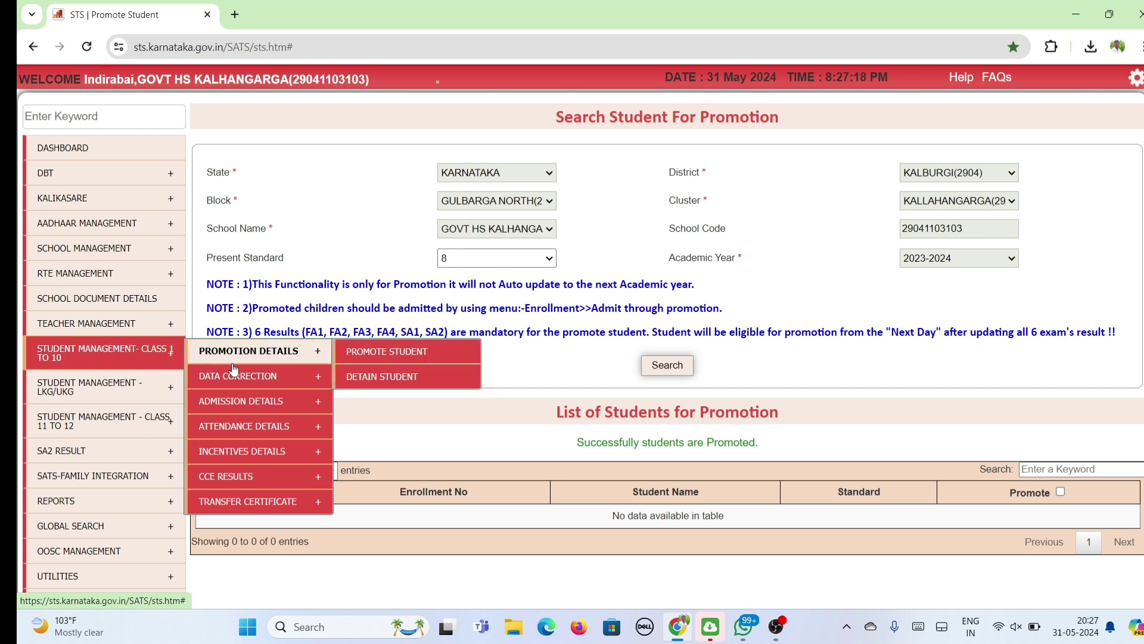
{"action": "mouse_move", "coordinate": [252, 407]}
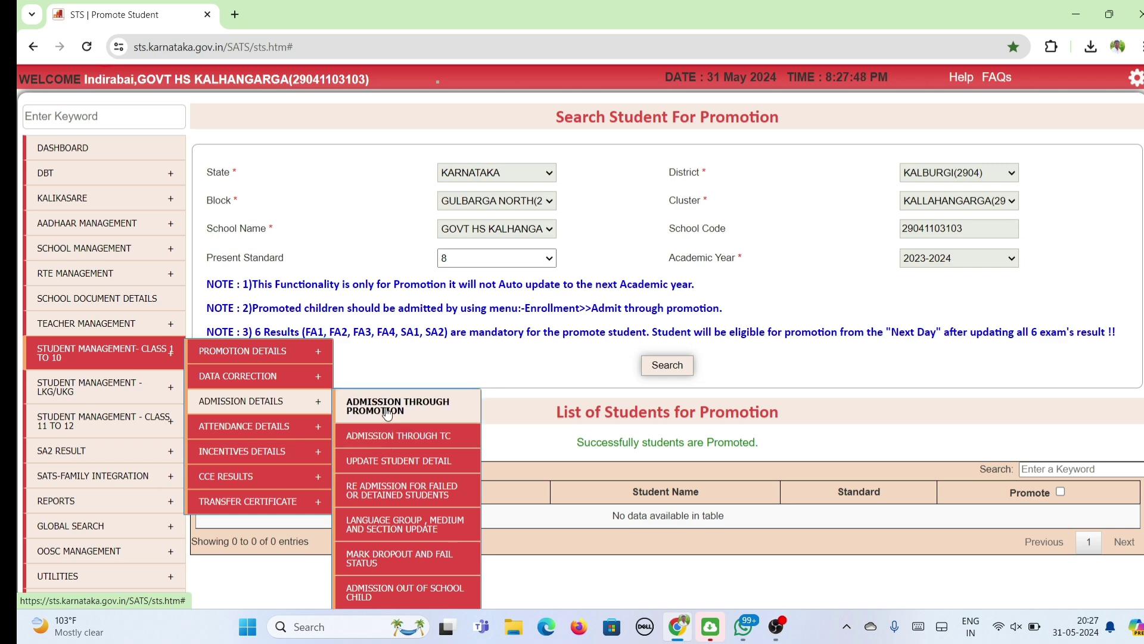
{"action": "left_click", "coordinate": [387, 411]}
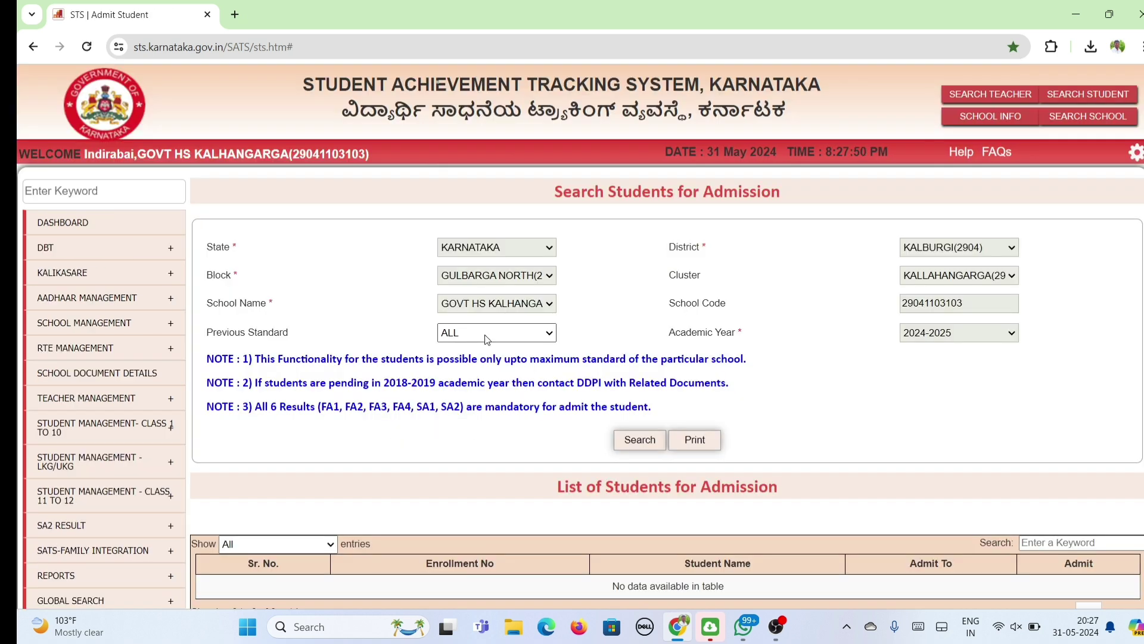
{"action": "left_click", "coordinate": [487, 339]}
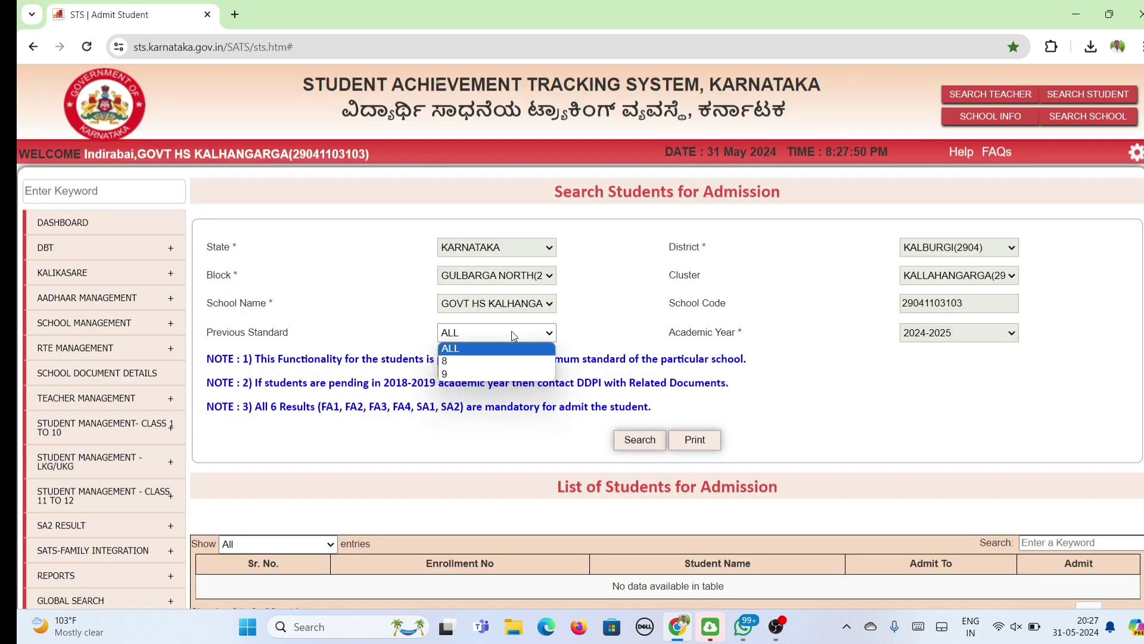
{"action": "left_click", "coordinate": [459, 361]}
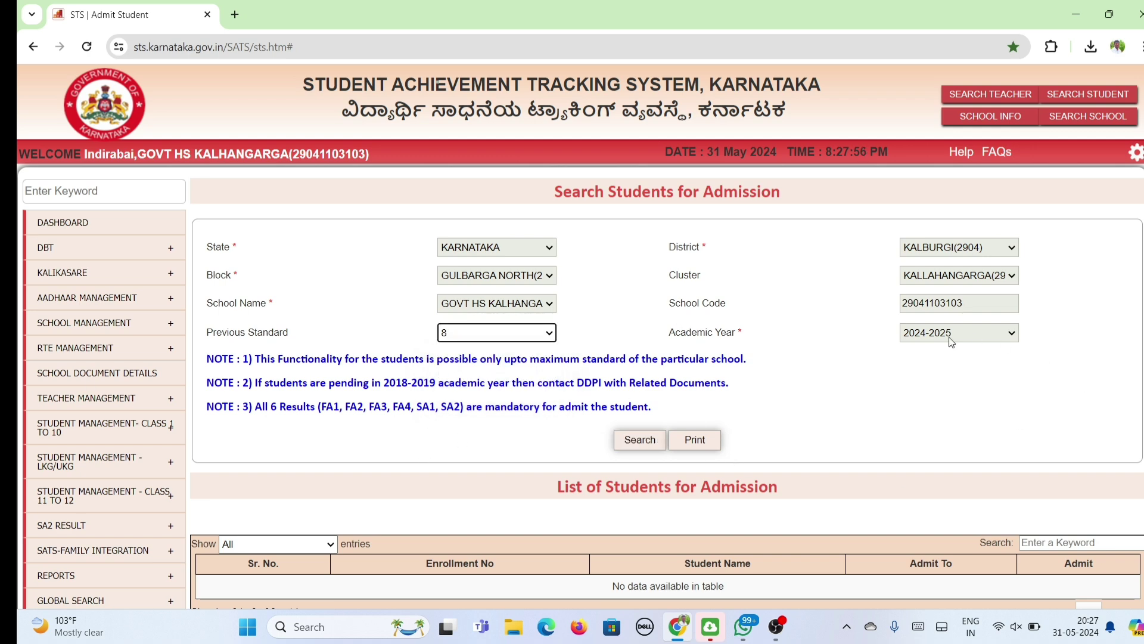
{"action": "left_click", "coordinate": [644, 449]}
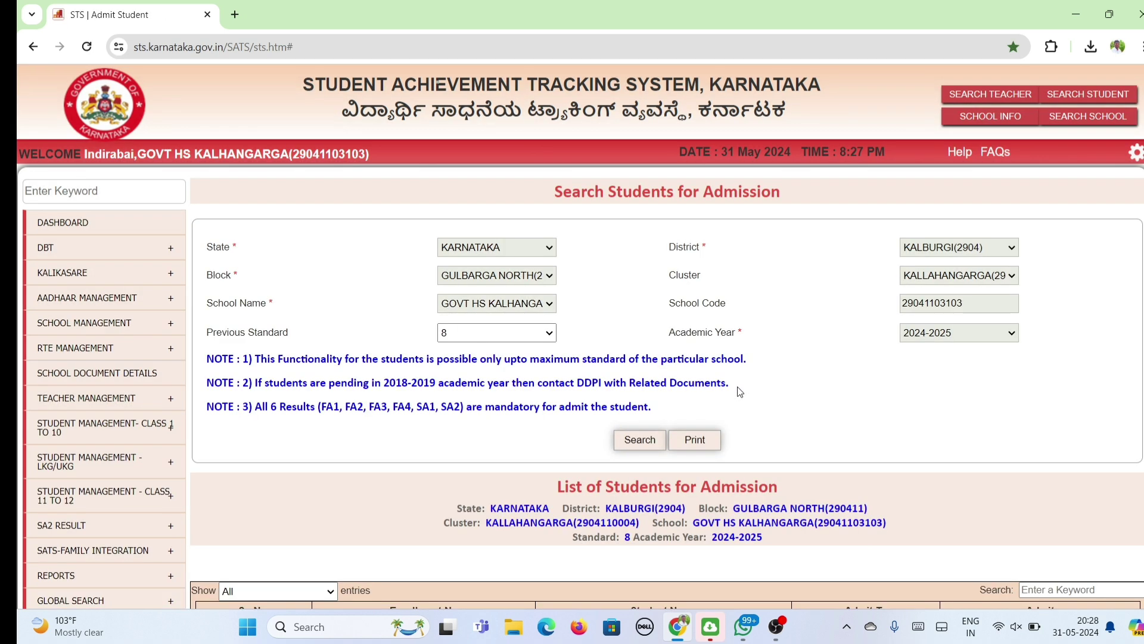
Open the admission form for the promoted student in the list of students for admission.
{"action": "scroll", "coordinate": [737, 386], "scroll_direction": "down", "scroll_amount": 3}
{"action": "scroll", "coordinate": [738, 392], "scroll_direction": "down", "scroll_amount": 3}
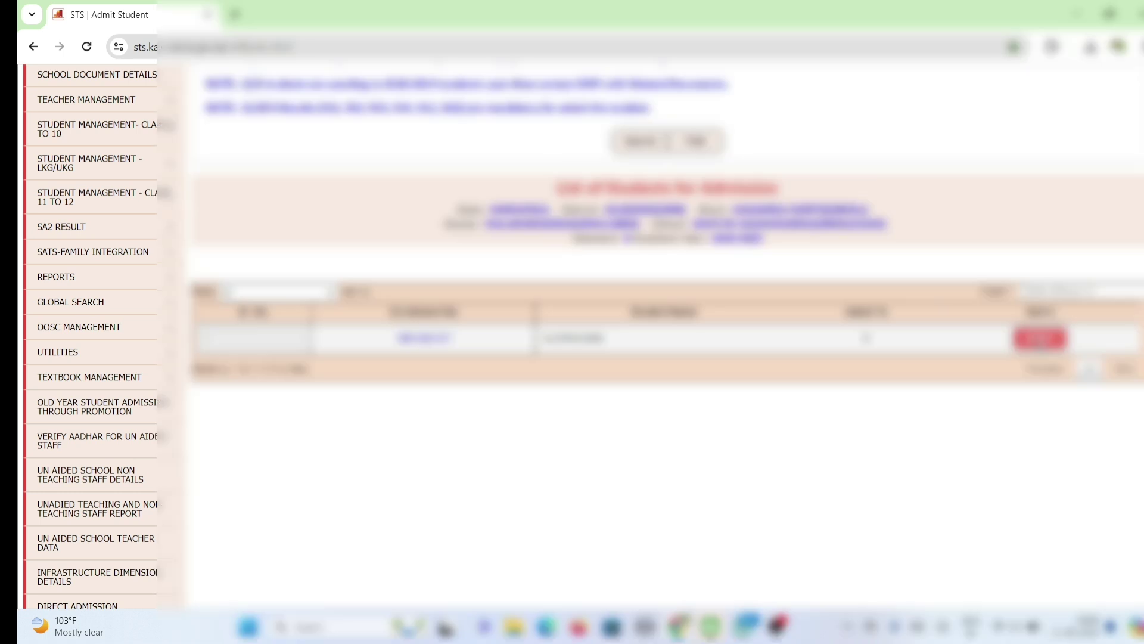
{"action": "left_click", "coordinate": [1040, 340]}
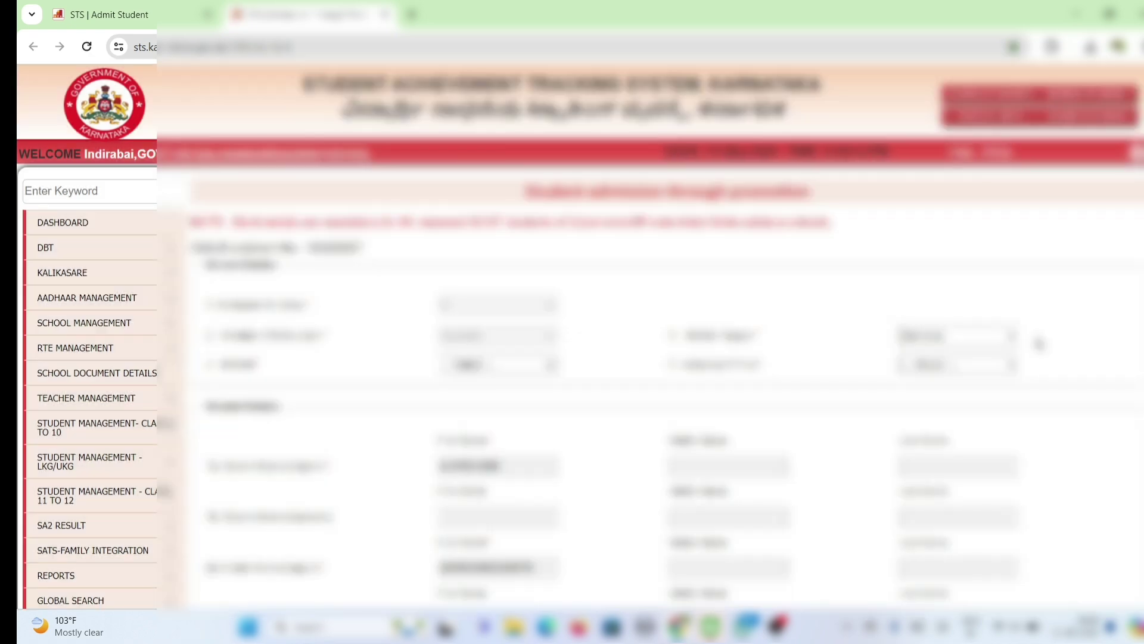
Select the section and language group in the school details of the student's admission form.
{"action": "scroll", "coordinate": [1040, 344], "scroll_direction": "down", "scroll_amount": 1}
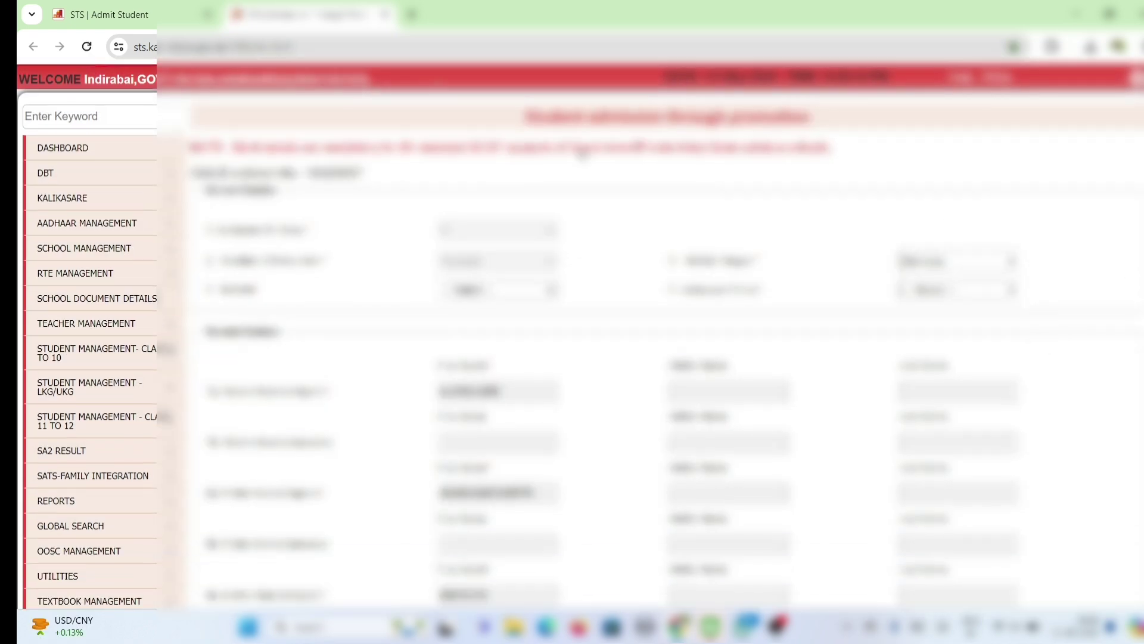
{"action": "left_click", "coordinate": [477, 290]}
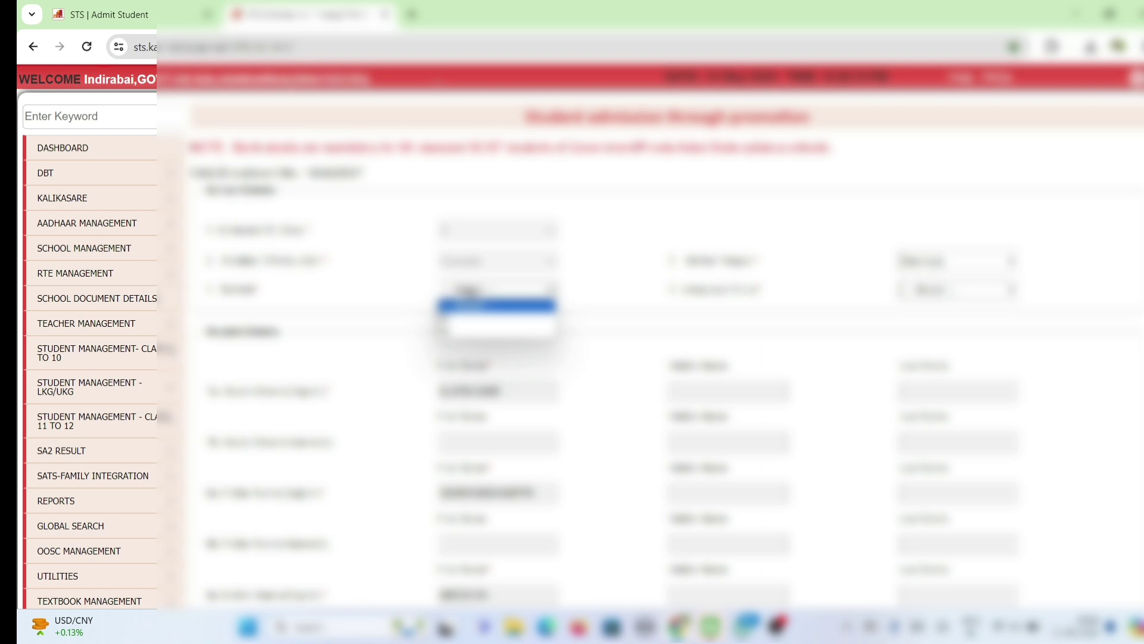
{"action": "left_click", "coordinate": [462, 319]}
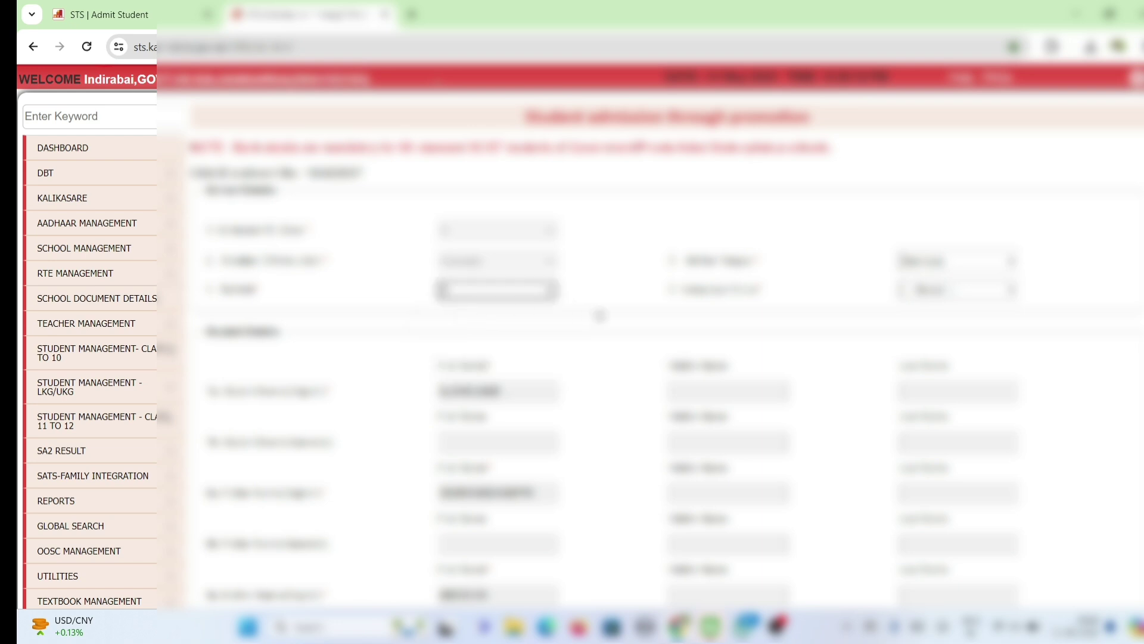
{"action": "left_click", "coordinate": [957, 292]}
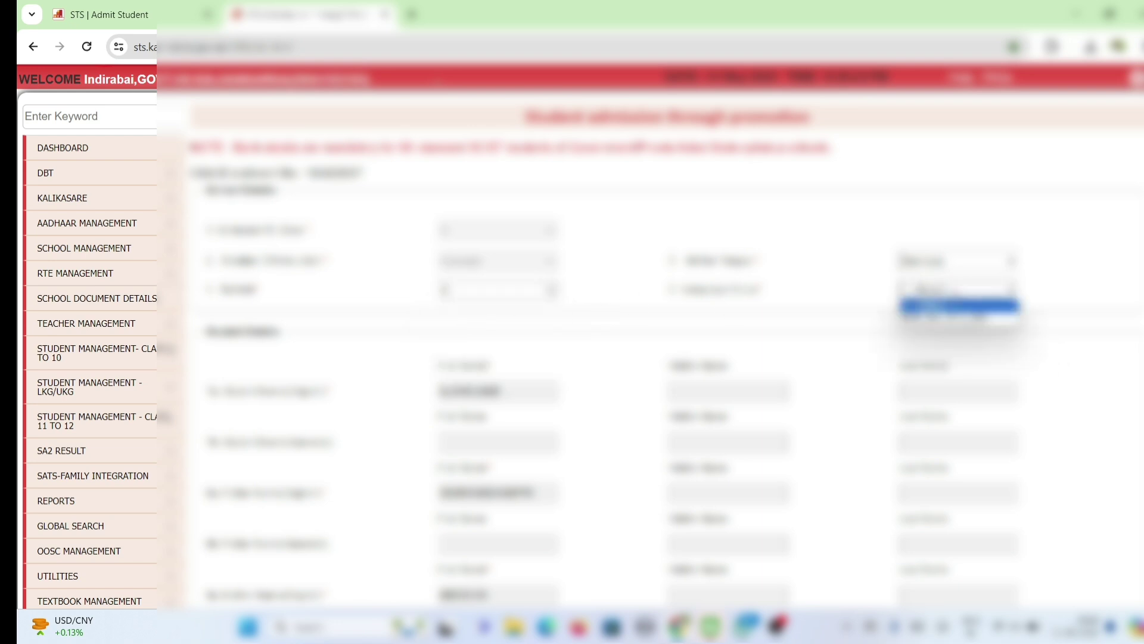
{"action": "left_click", "coordinate": [956, 316]}
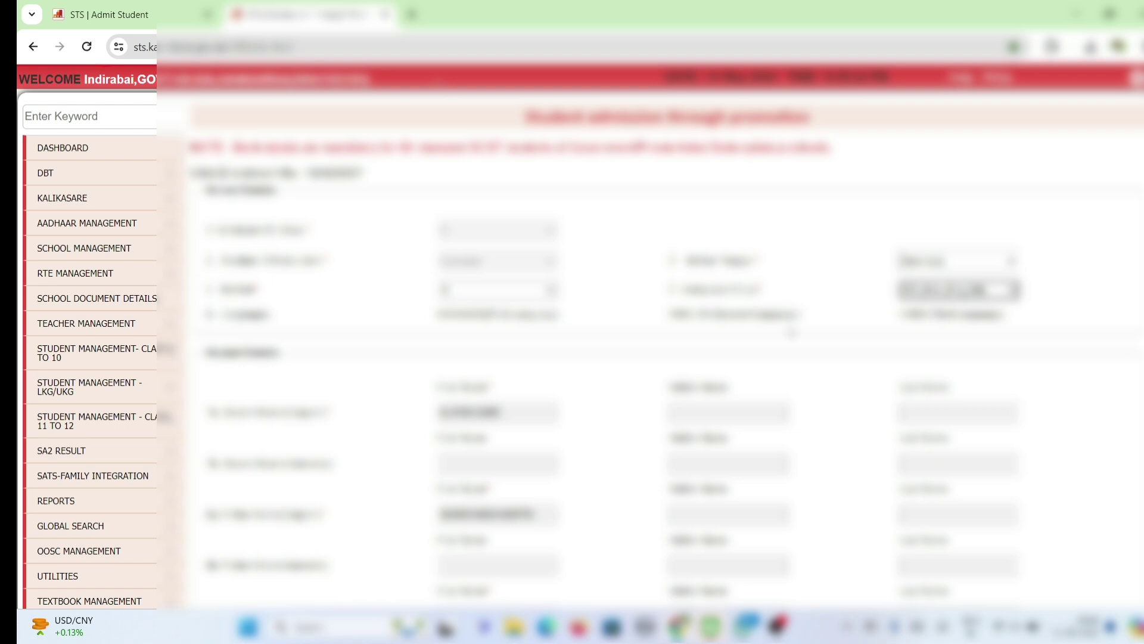
{"action": "scroll", "coordinate": [831, 324], "scroll_direction": "down", "scroll_amount": 9}
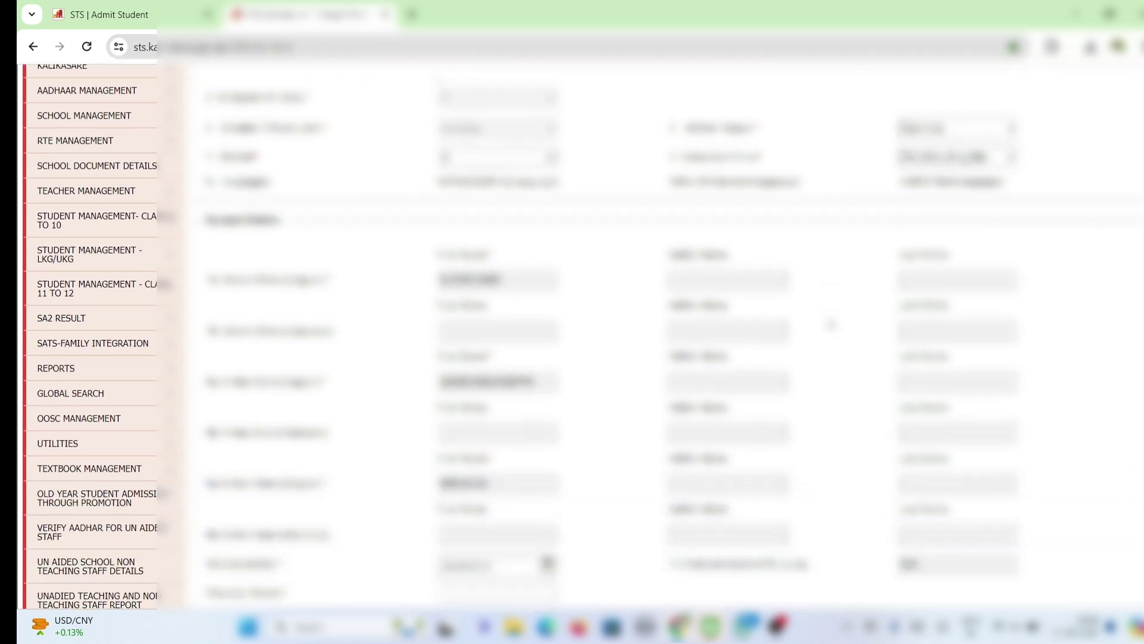